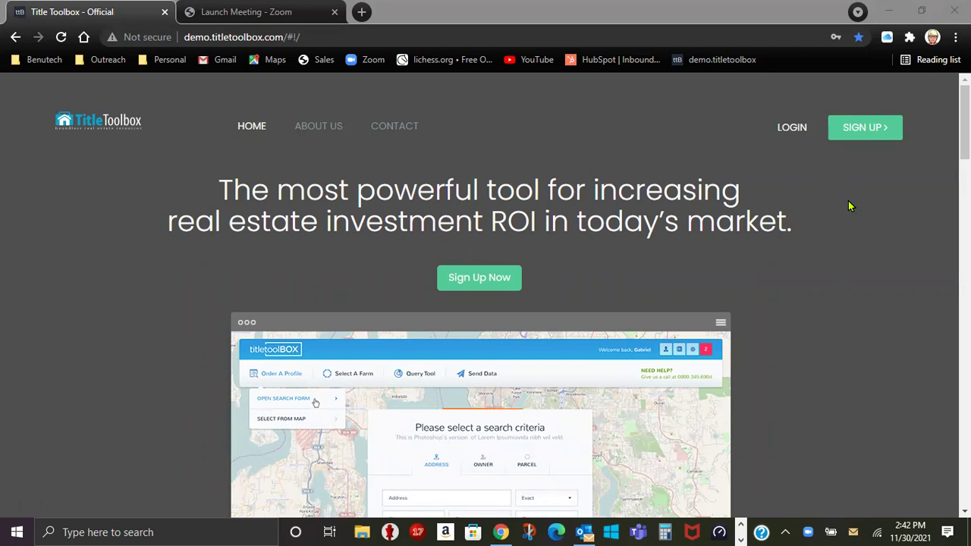
Log in with the saved credentials and go to the Manage your users admin page
{"action": "left_click", "coordinate": [792, 127]}
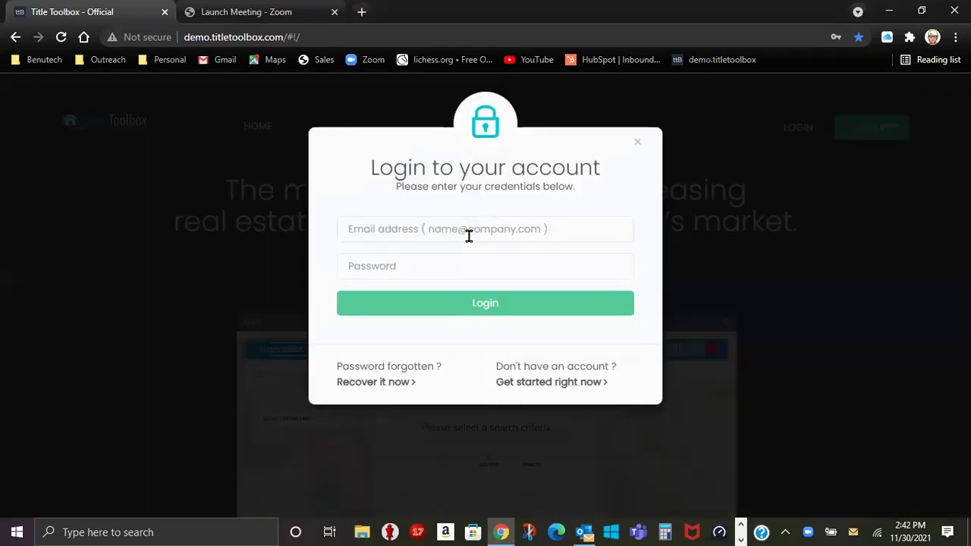
{"action": "left_click", "coordinate": [470, 234]}
{"action": "left_click", "coordinate": [428, 274]}
{"action": "left_click", "coordinate": [563, 301]}
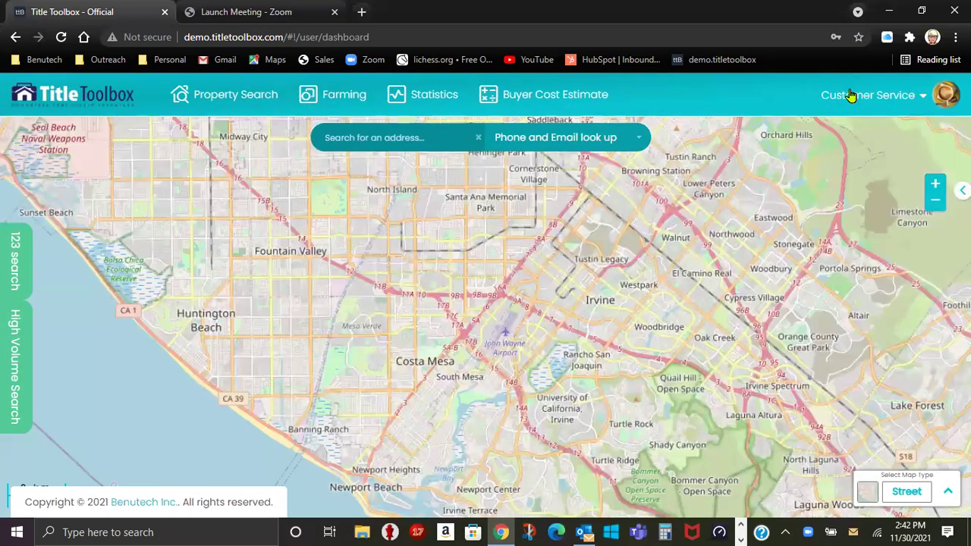
{"action": "left_click", "coordinate": [851, 94]}
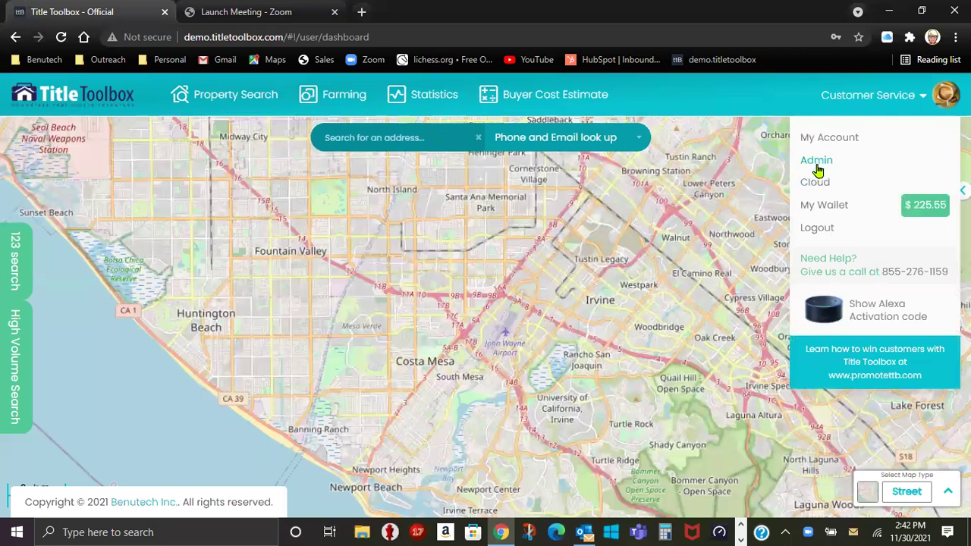
{"action": "left_click", "coordinate": [814, 162]}
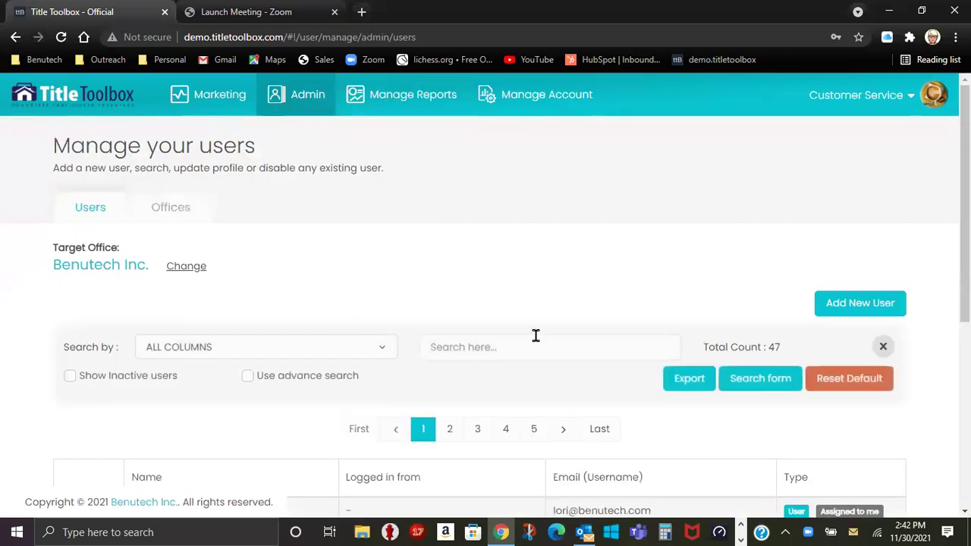
Filter the user list by 'test' and bring up the actions for user test test
{"action": "left_click", "coordinate": [463, 344]}
{"action": "scroll", "coordinate": [518, 267], "scroll_direction": "down", "scroll_amount": 1}
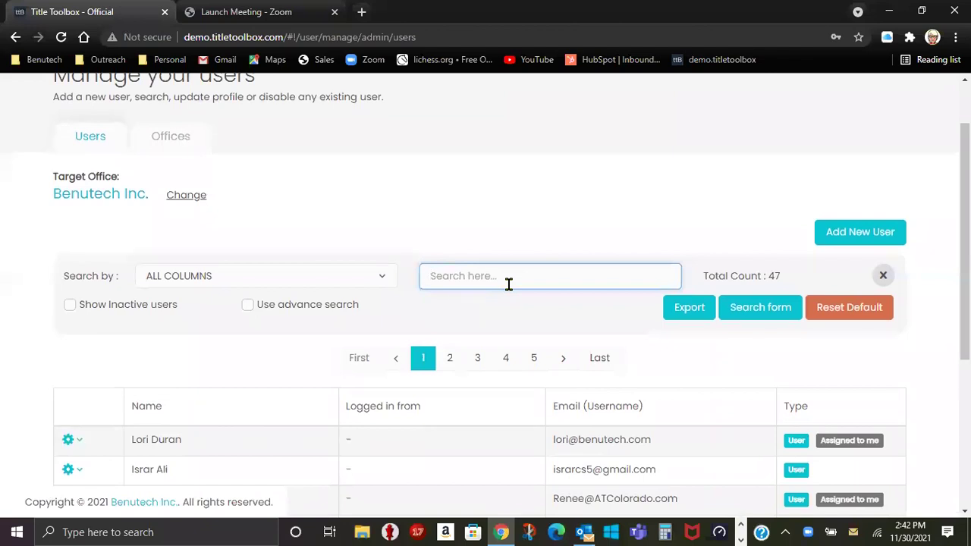
{"action": "type", "text": "test"}
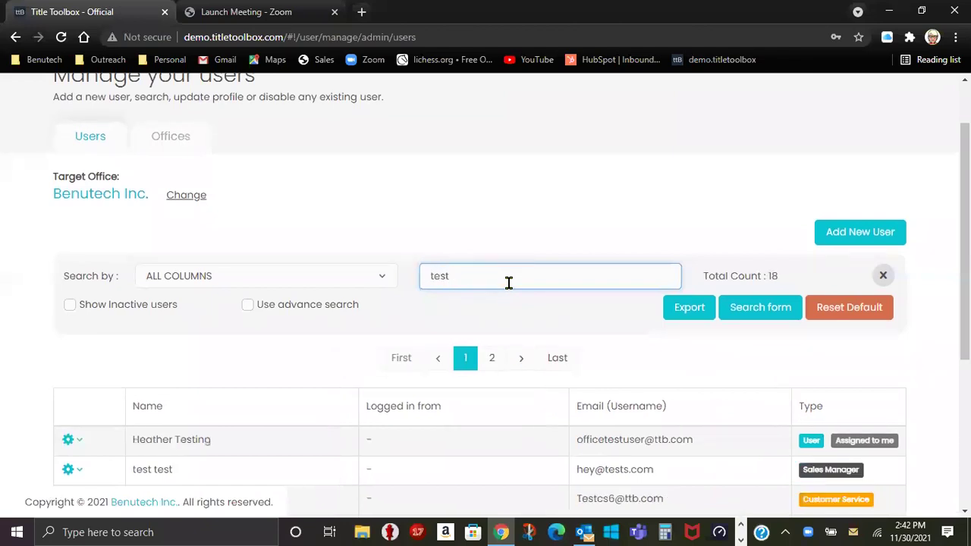
{"action": "scroll", "coordinate": [508, 282], "scroll_direction": "down", "scroll_amount": 2}
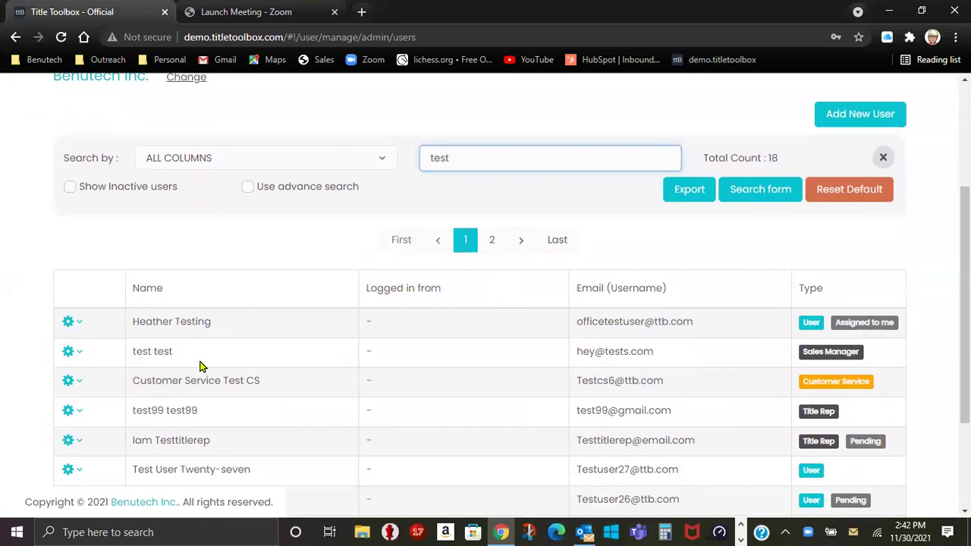
{"action": "left_click", "coordinate": [69, 355]}
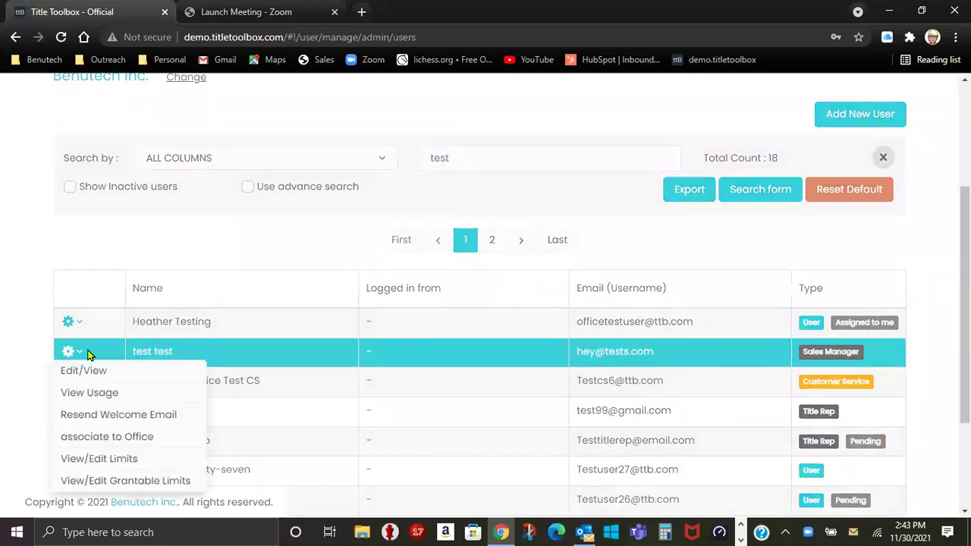
{"action": "scroll", "coordinate": [88, 354], "scroll_direction": "down", "scroll_amount": 2}
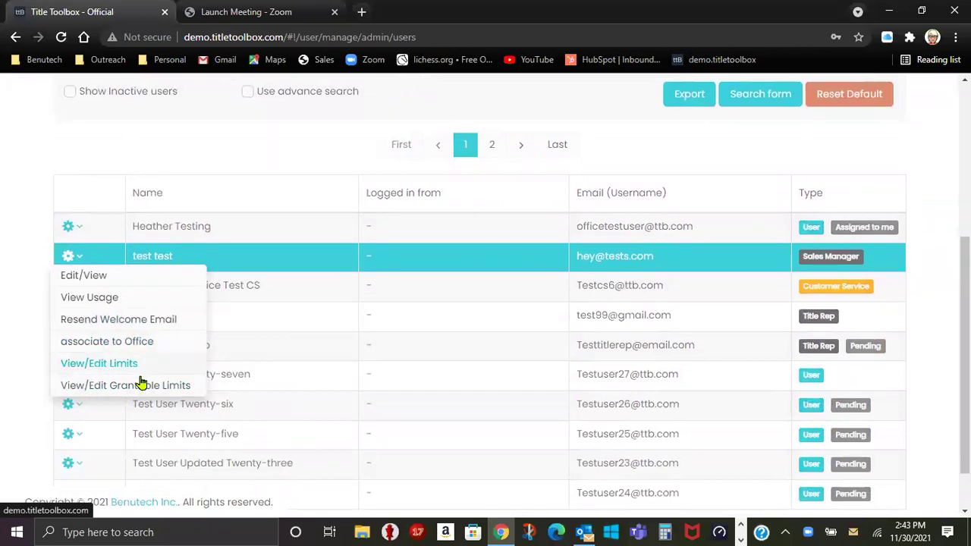
{"action": "left_click", "coordinate": [97, 363]}
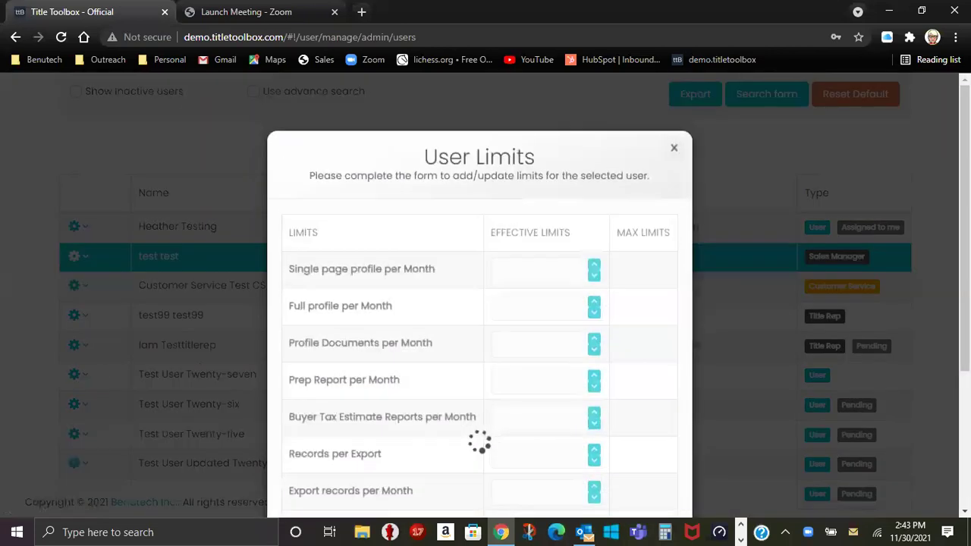
{"action": "scroll", "coordinate": [479, 341], "scroll_direction": "down", "scroll_amount": 2}
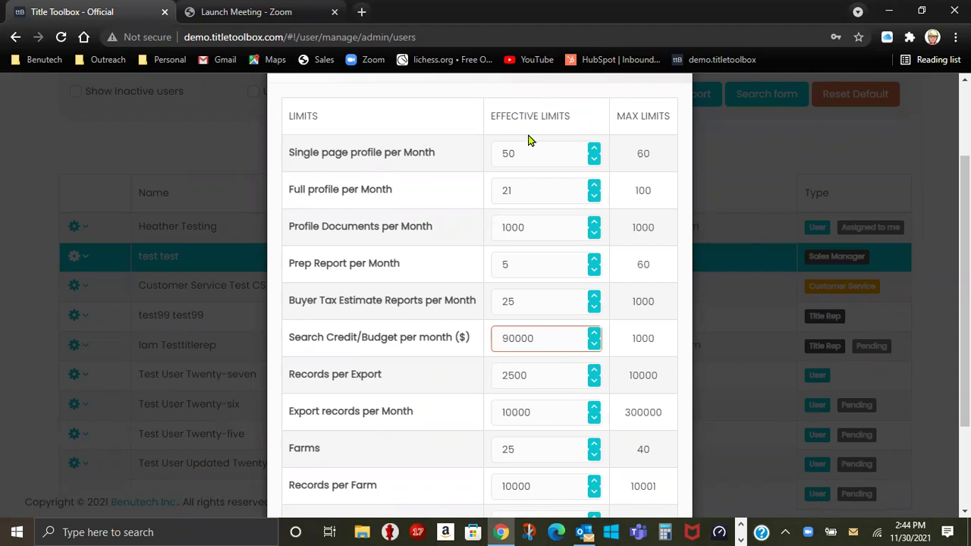
Change Search Credit/Budget from 90000 to 1000 and Prep Report per Month to 25, then submit
{"action": "left_click", "coordinate": [557, 340]}
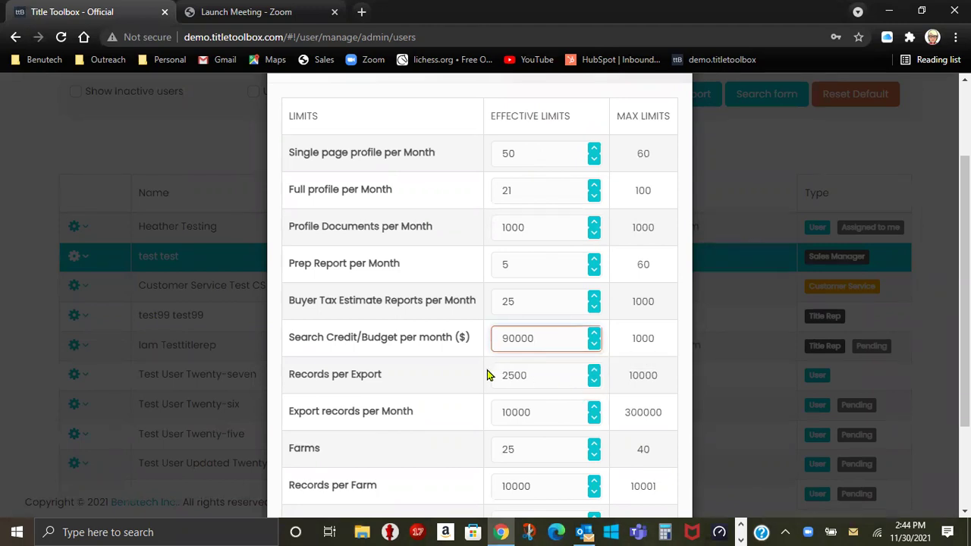
{"action": "key", "text": "BackSpace"}
{"action": "key", "text": "BackSpace"}
{"action": "key", "text": "BackSpace"}
{"action": "key", "text": "BackSpace"}
{"action": "type", "text": "1000"}
{"action": "left_click", "coordinate": [464, 368]}
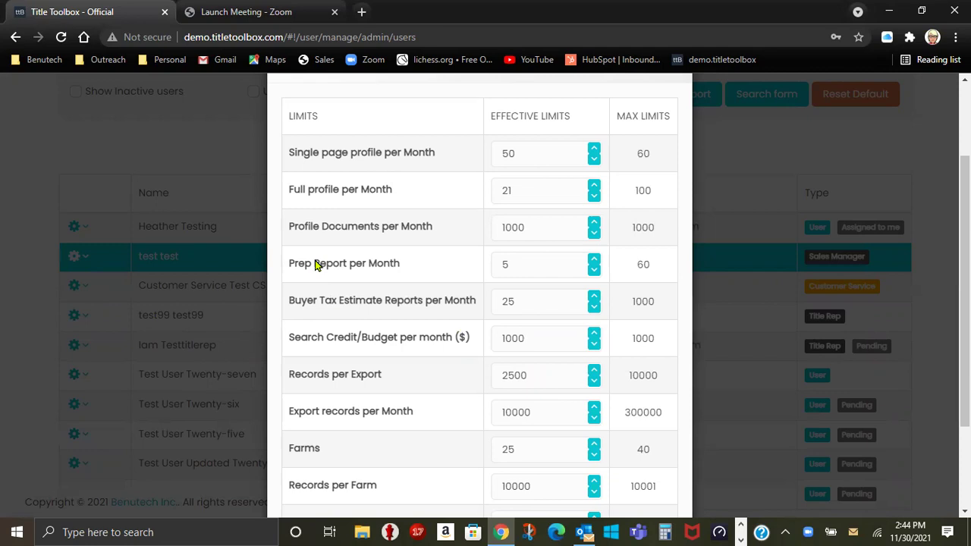
{"action": "left_click", "coordinate": [536, 261]}
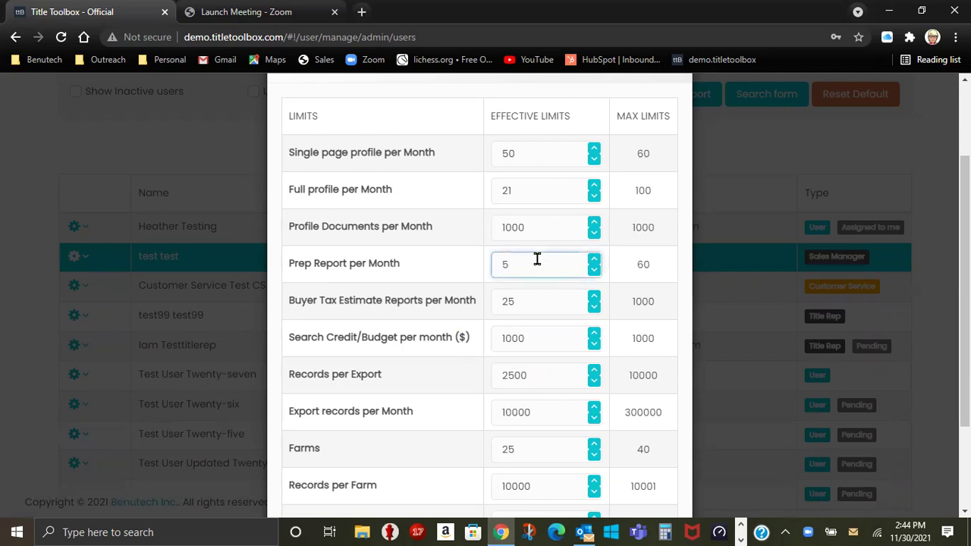
{"action": "key", "text": "BackSpace"}
{"action": "type", "text": "25"}
{"action": "scroll", "coordinate": [599, 318], "scroll_direction": "down", "scroll_amount": 1}
{"action": "scroll", "coordinate": [607, 340], "scroll_direction": "down", "scroll_amount": 2}
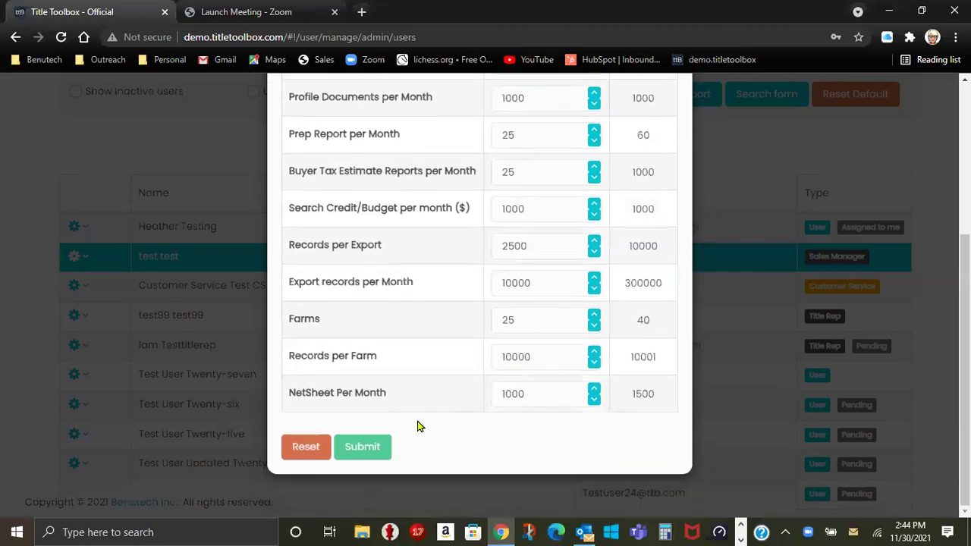
{"action": "left_click", "coordinate": [366, 449]}
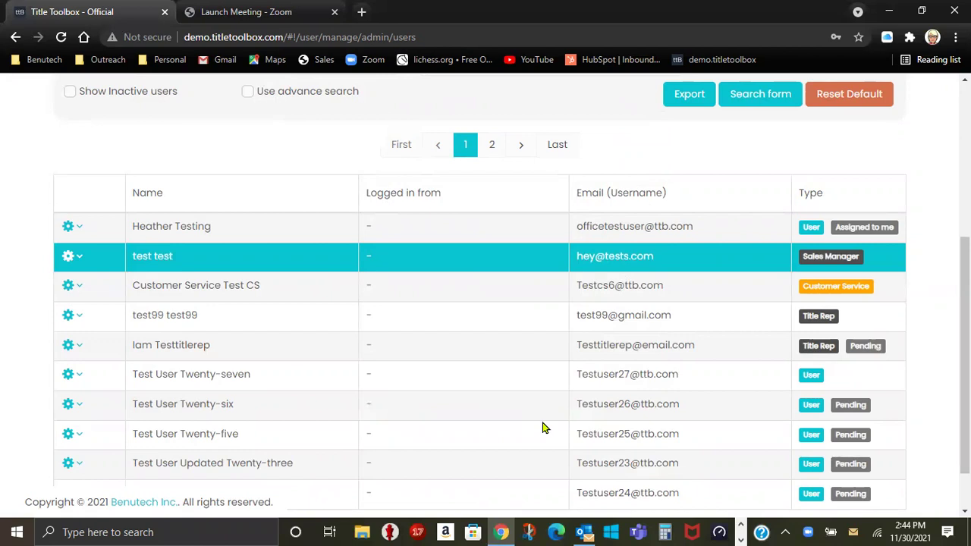
Bring up View/Edit Grantable Limits from the test test row's gear menu
{"action": "left_click", "coordinate": [70, 260]}
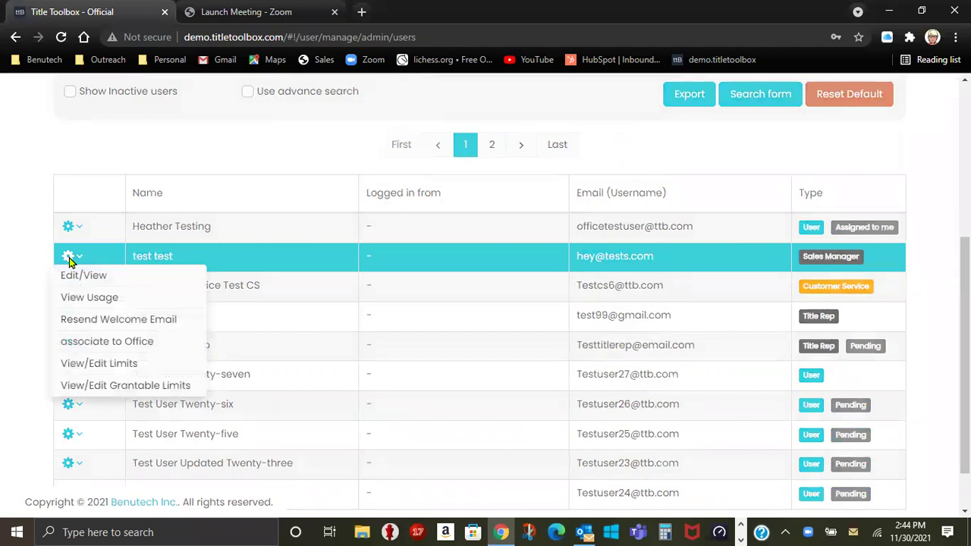
{"action": "left_click", "coordinate": [76, 386]}
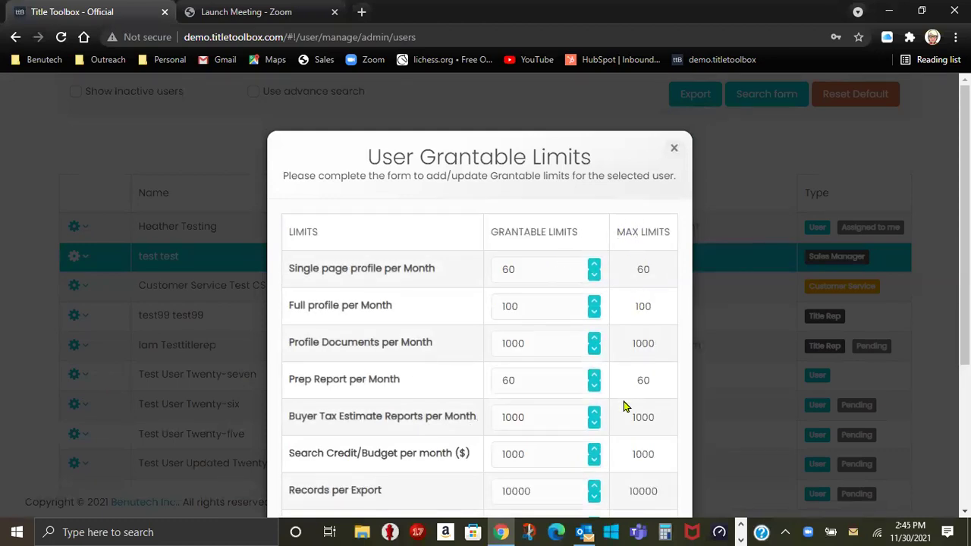
{"action": "scroll", "coordinate": [625, 406], "scroll_direction": "down", "scroll_amount": 2}
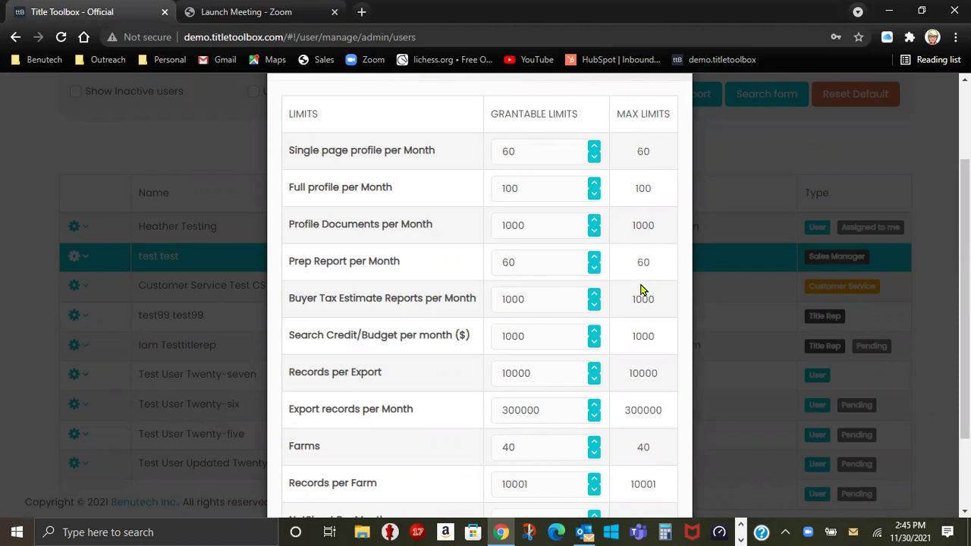
{"action": "scroll", "coordinate": [641, 282], "scroll_direction": "up", "scroll_amount": 2}
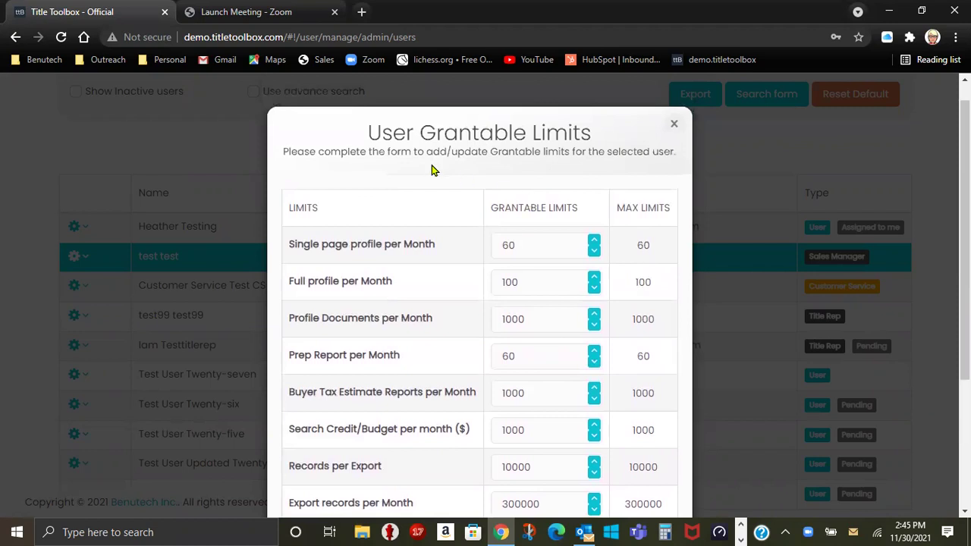